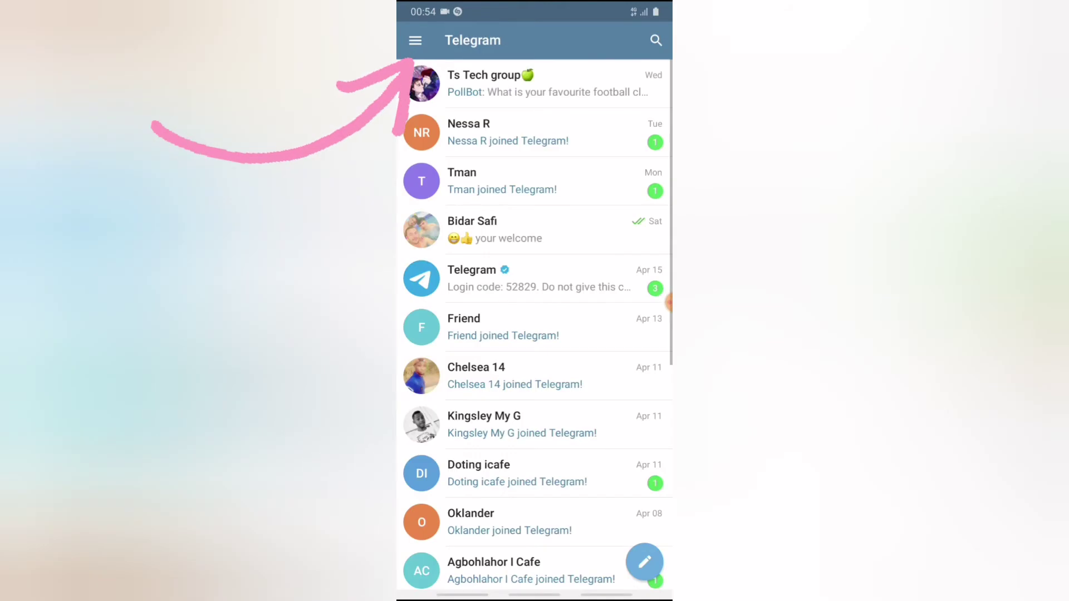
# Step: Turn on night mode with the moon icon in the side menu, then close the menu
pyautogui.click(415, 40)
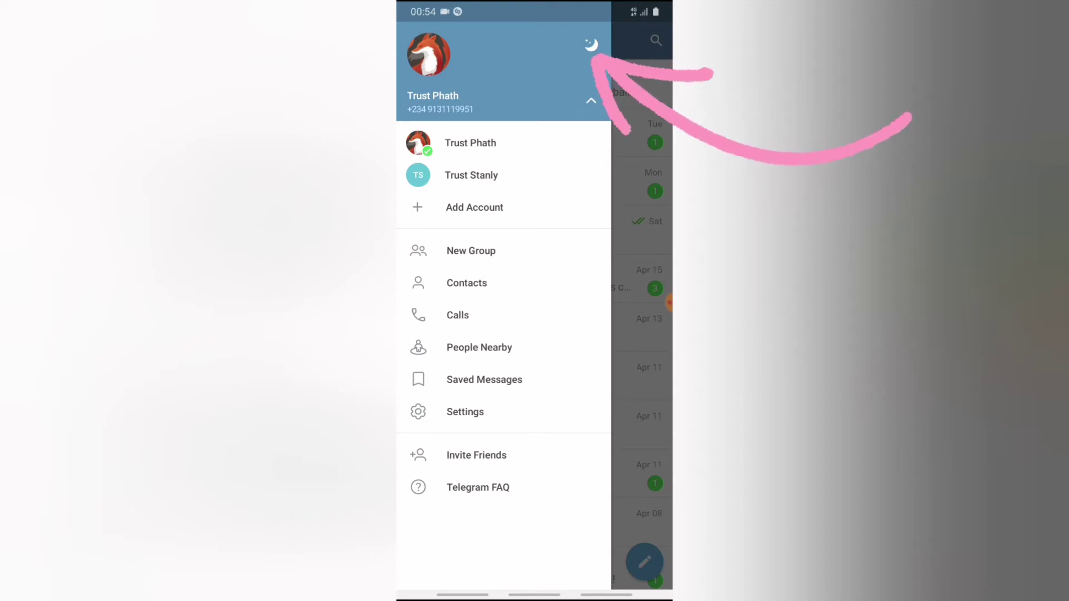
pyautogui.click(590, 44)
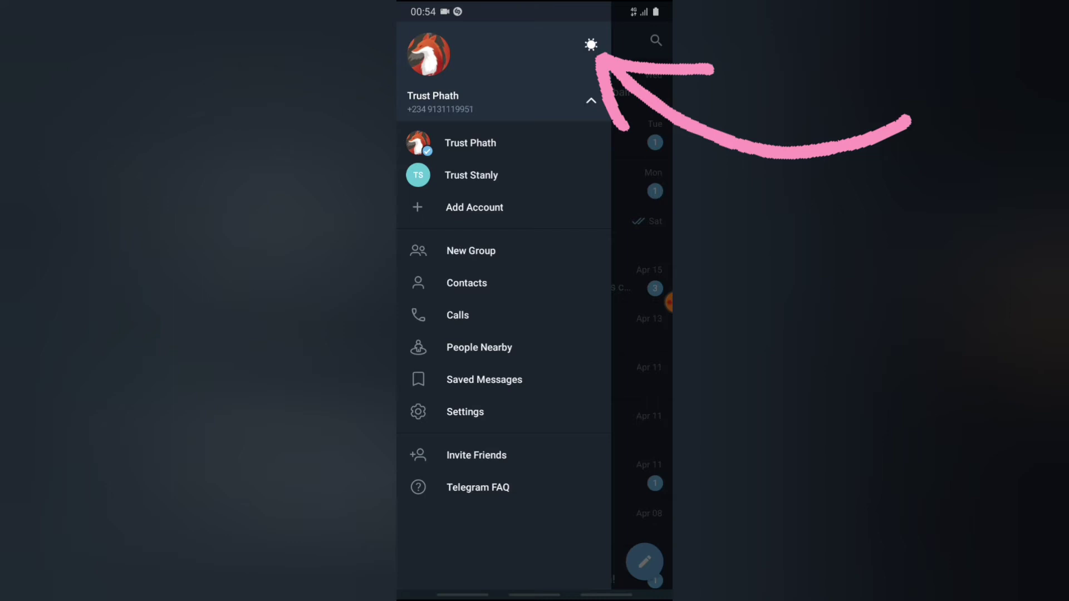
pyautogui.press('Escape')
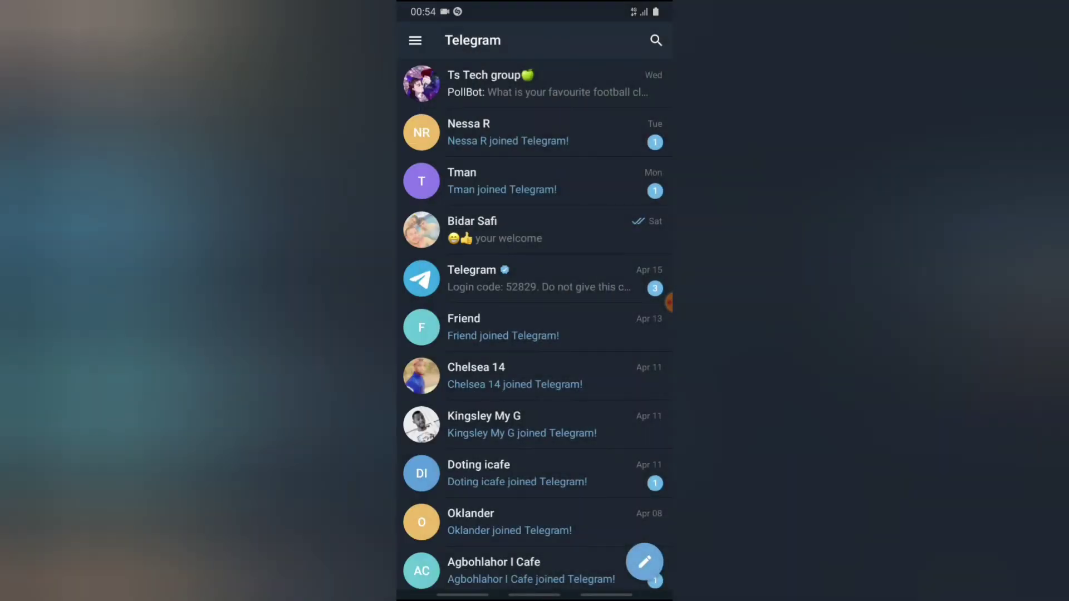
# Step: Open the dark-themed side menu showing accounts and menu options
pyautogui.click(416, 40)
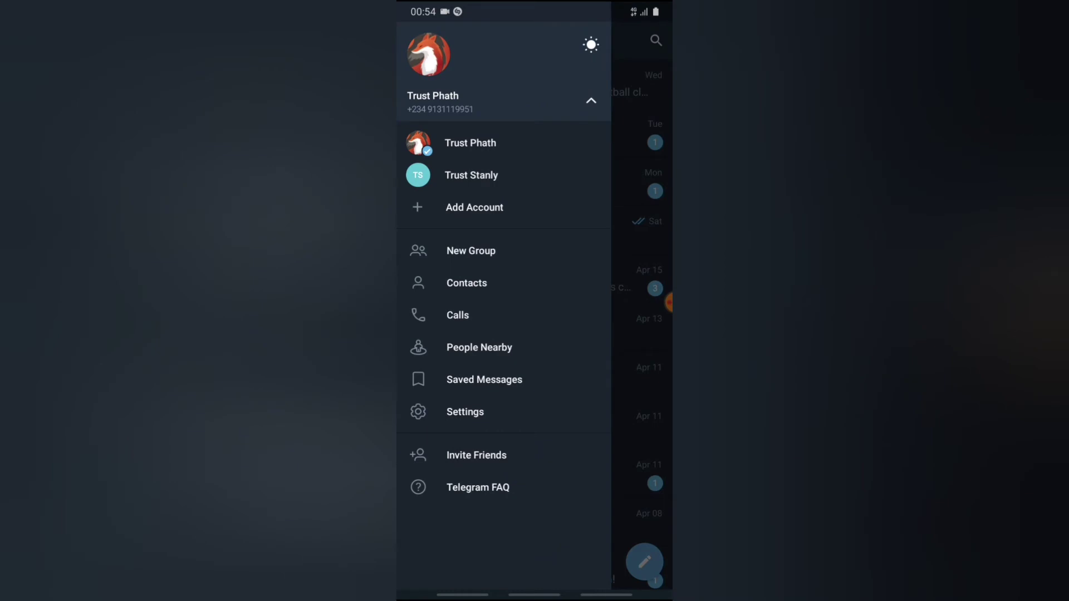
# Step: Toggle the theme to light and back to dark, then close the side menu
pyautogui.click(590, 45)
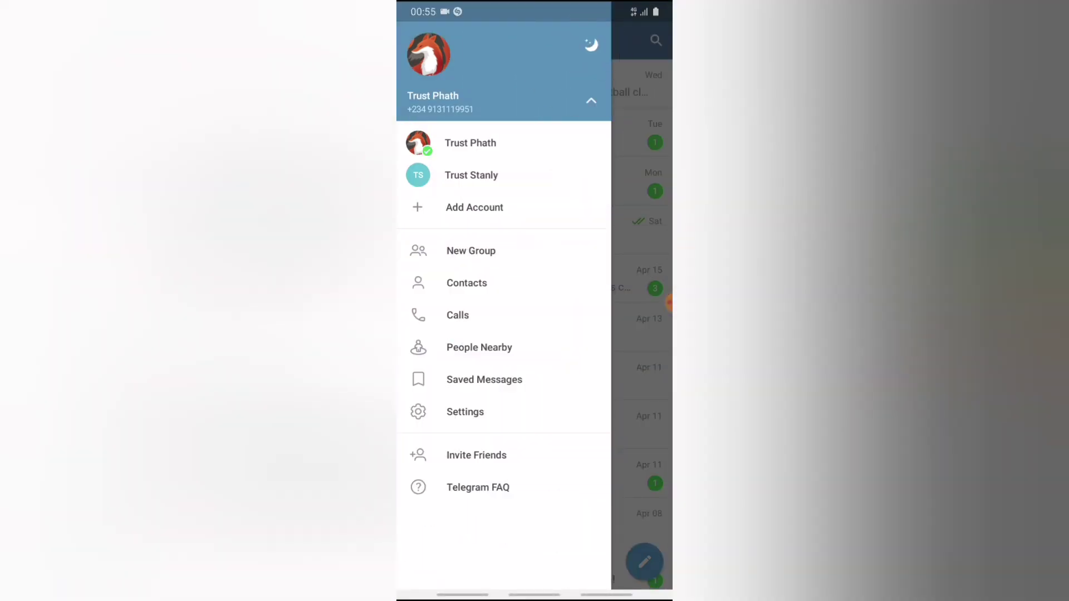
pyautogui.click(591, 45)
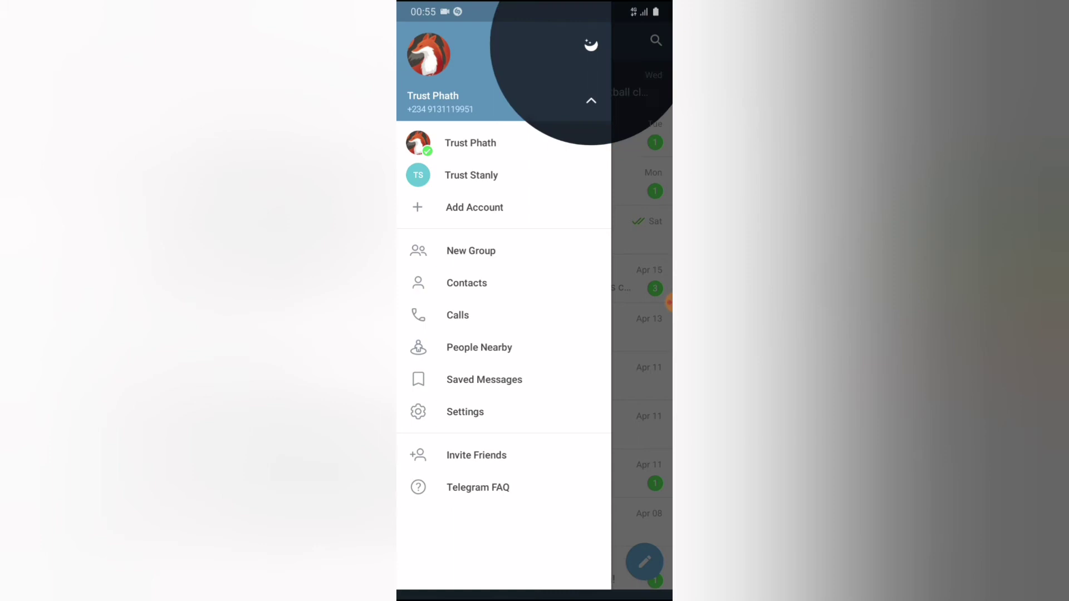
pyautogui.press('Escape')
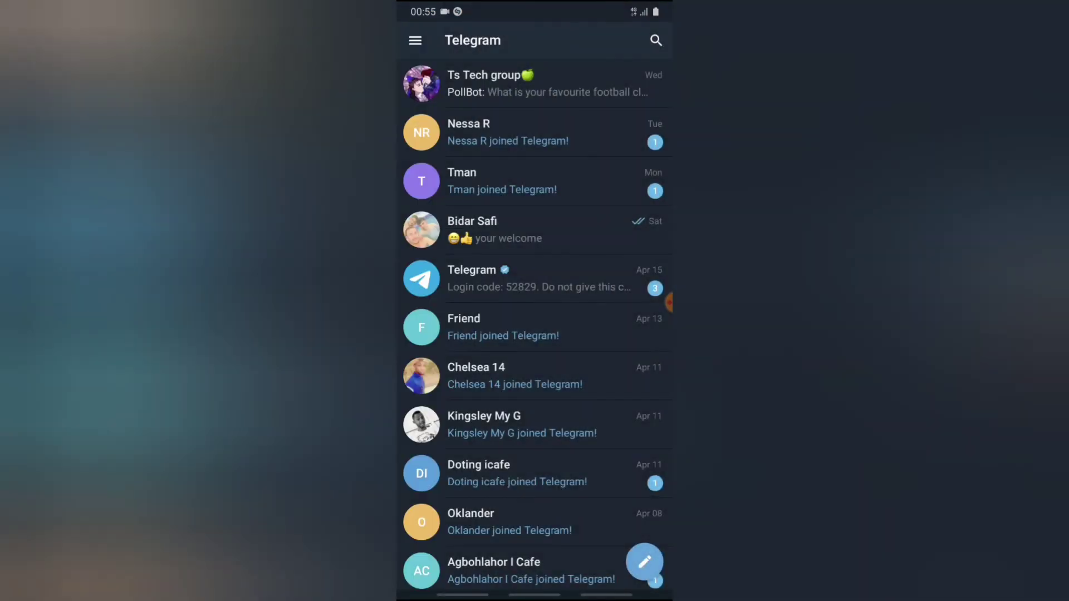